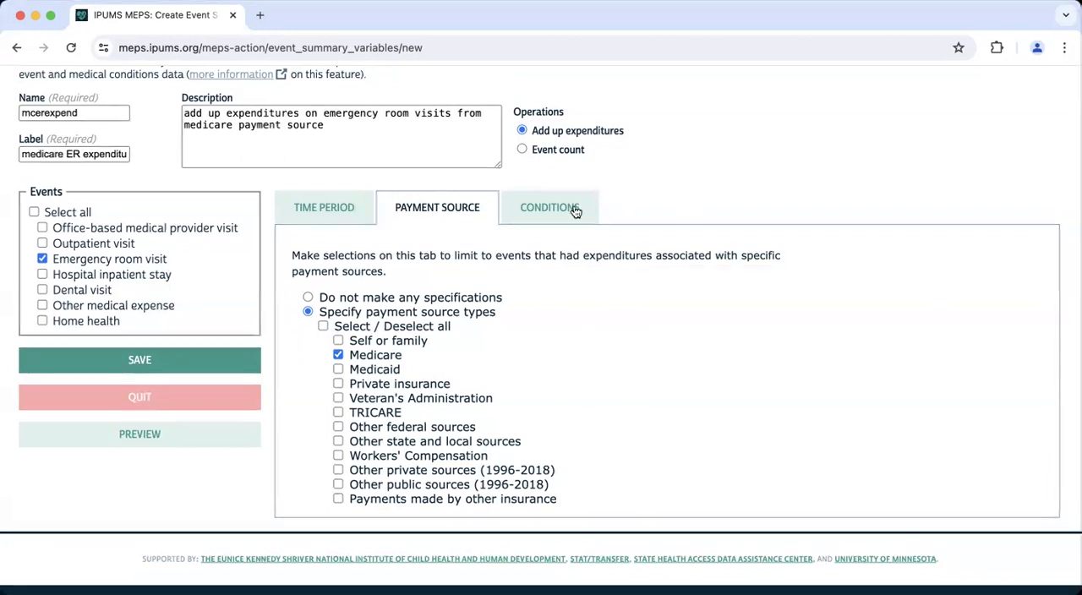
- Review the ICD-10 and ICD-9 condition filter options, and set the ICD filter back to no specifications
left_click(575, 210)
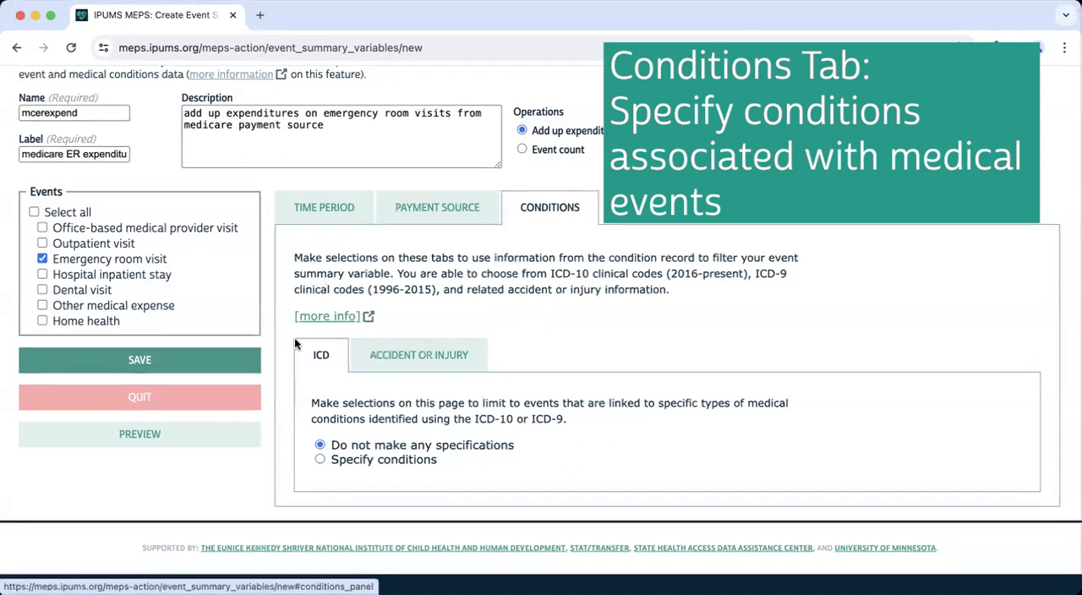
left_click(320, 459)
scroll(320, 461, "down", 3)
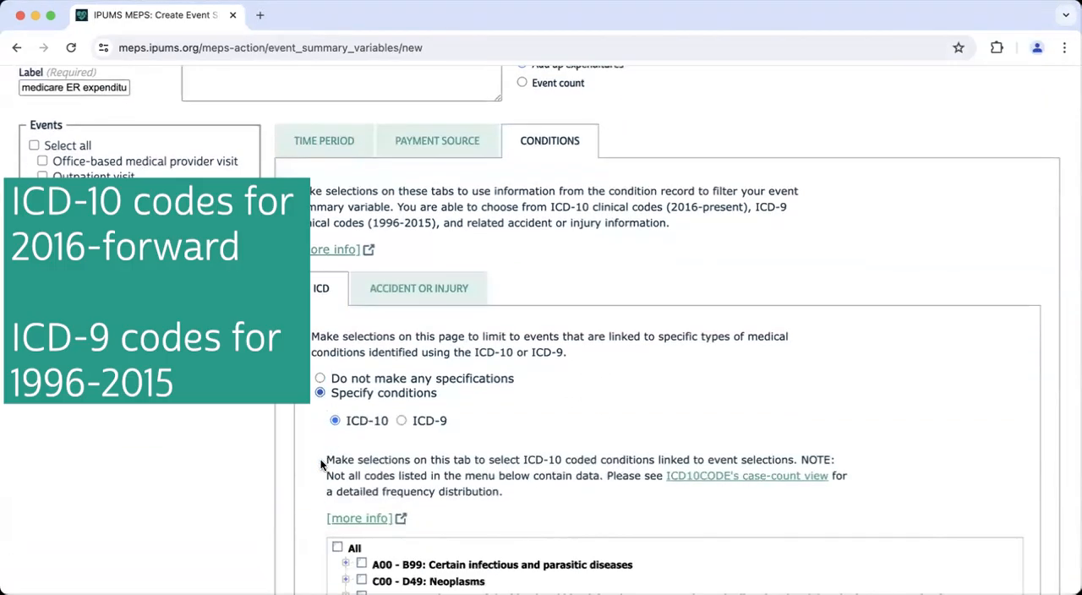
scroll(320, 459, "down", 2)
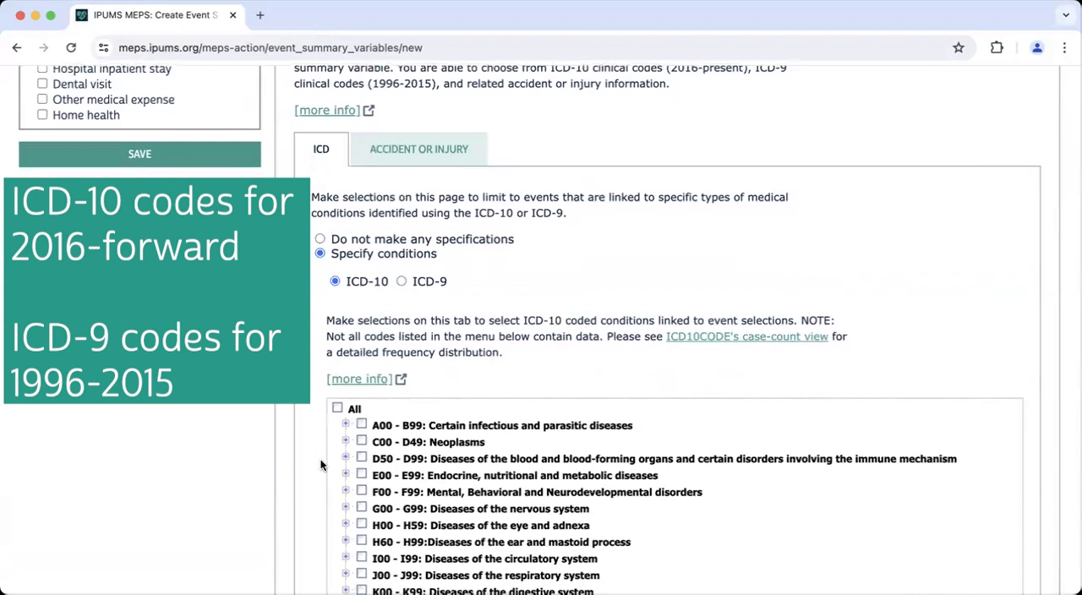
left_click(402, 281)
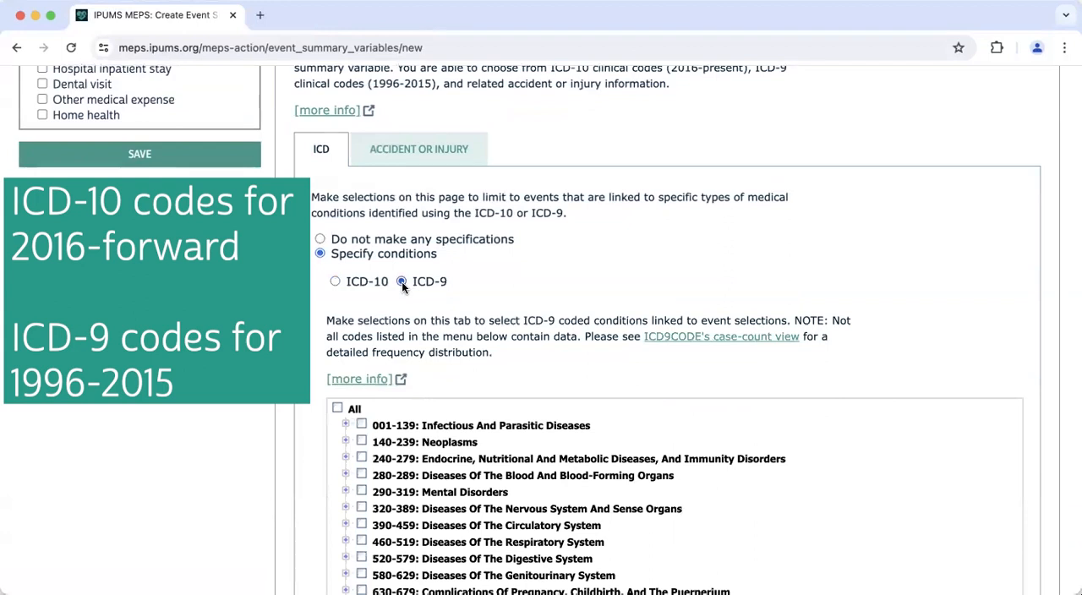
left_click(320, 240)
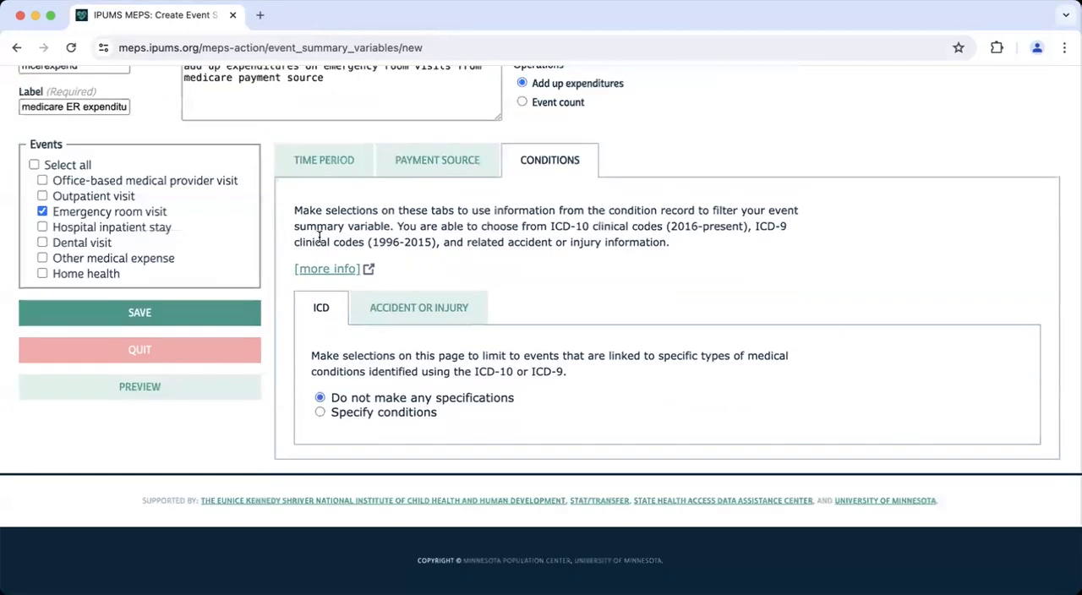
- Review the accident or injury condition options, and set that filter back to no specifications
left_click(436, 302)
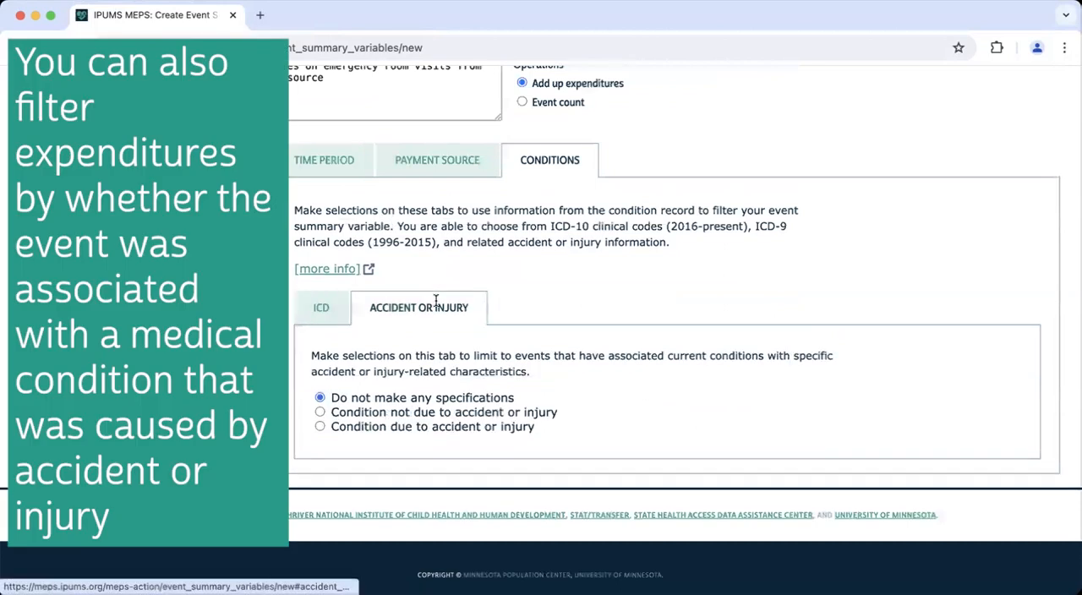
scroll(435, 305, "down", 1)
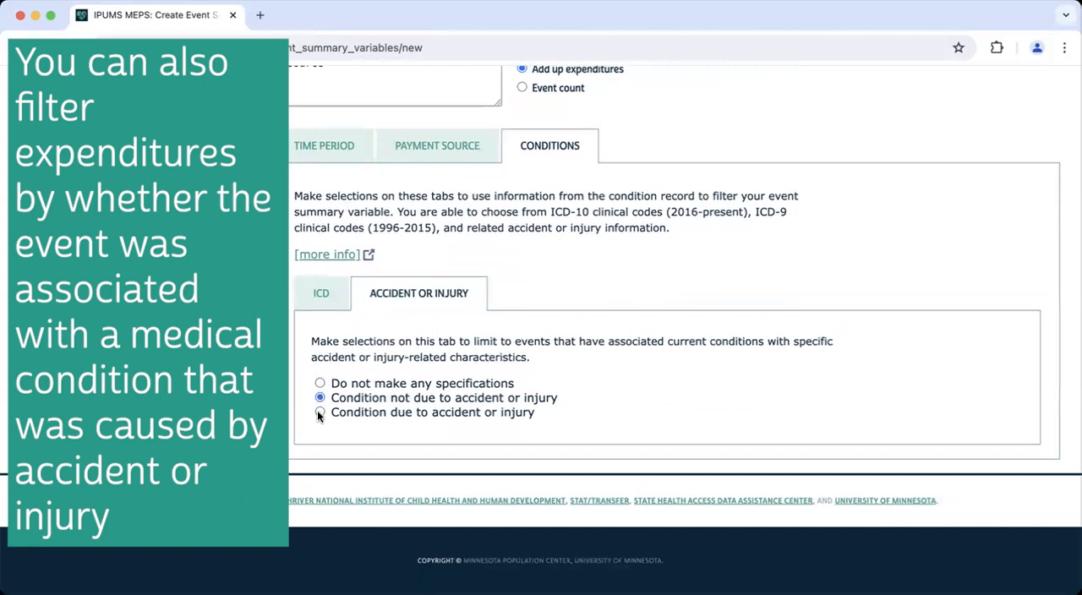
left_click(319, 412)
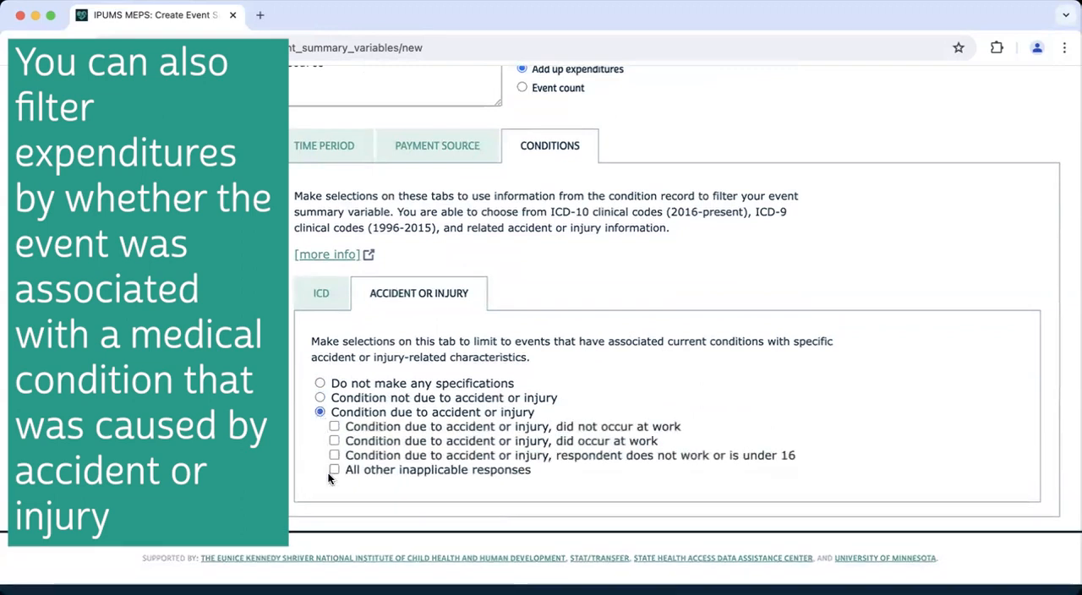
left_click(321, 384)
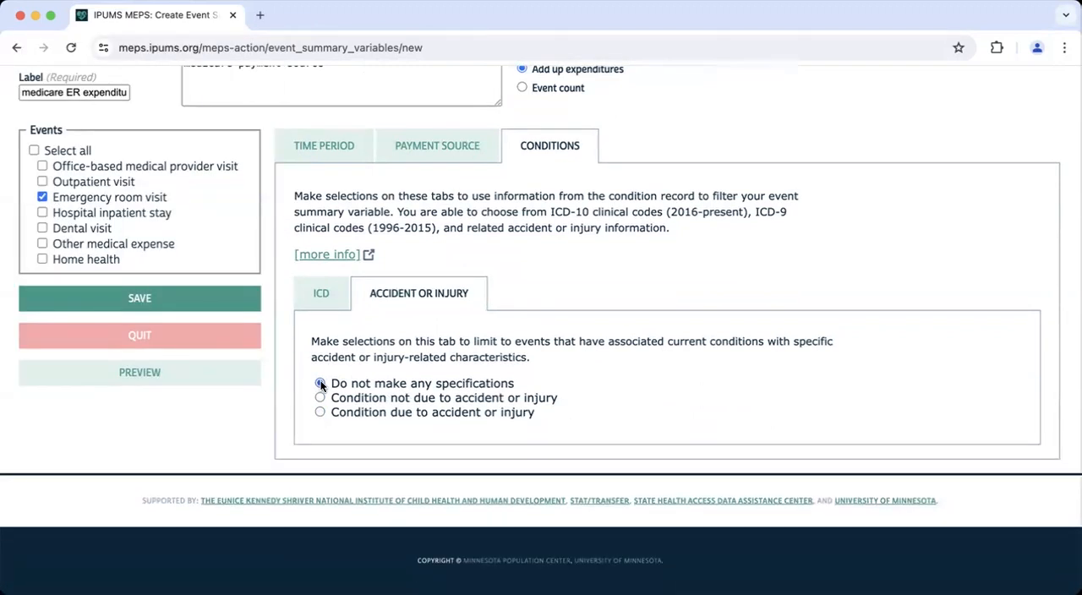
- Save the mcerexpend event summary variable and confirm its summary to create it
scroll(320, 381, "up", 1)
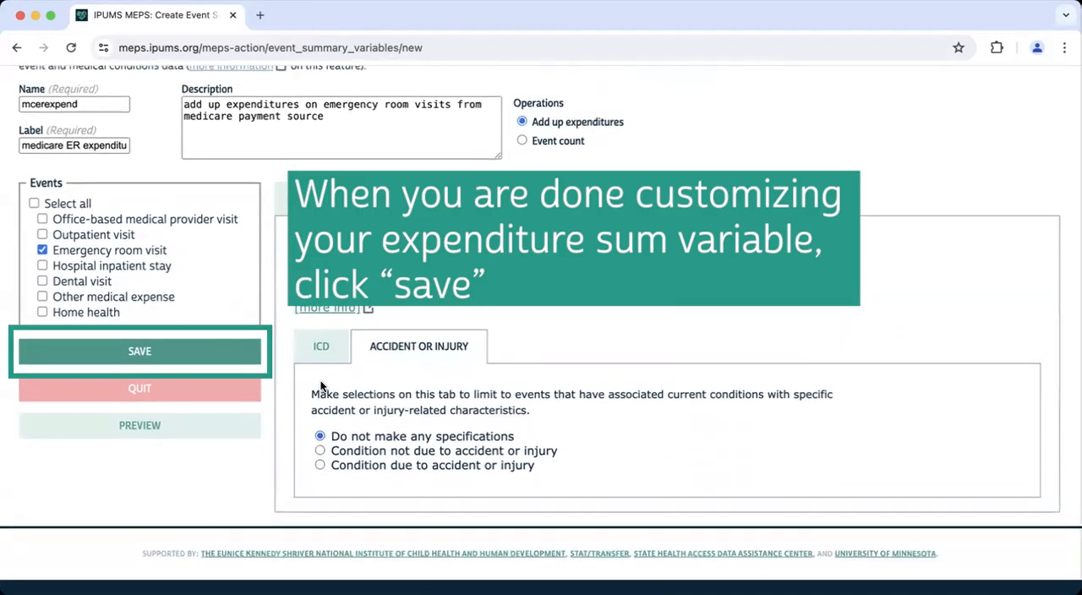
left_click(73, 353)
scroll(174, 320, "up", 1)
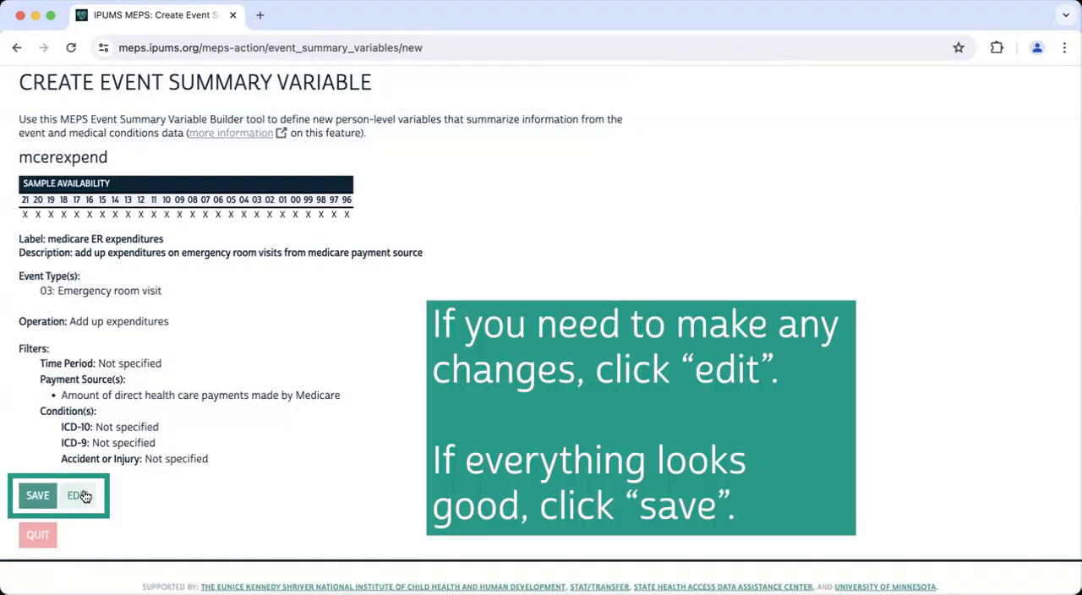
left_click(36, 495)
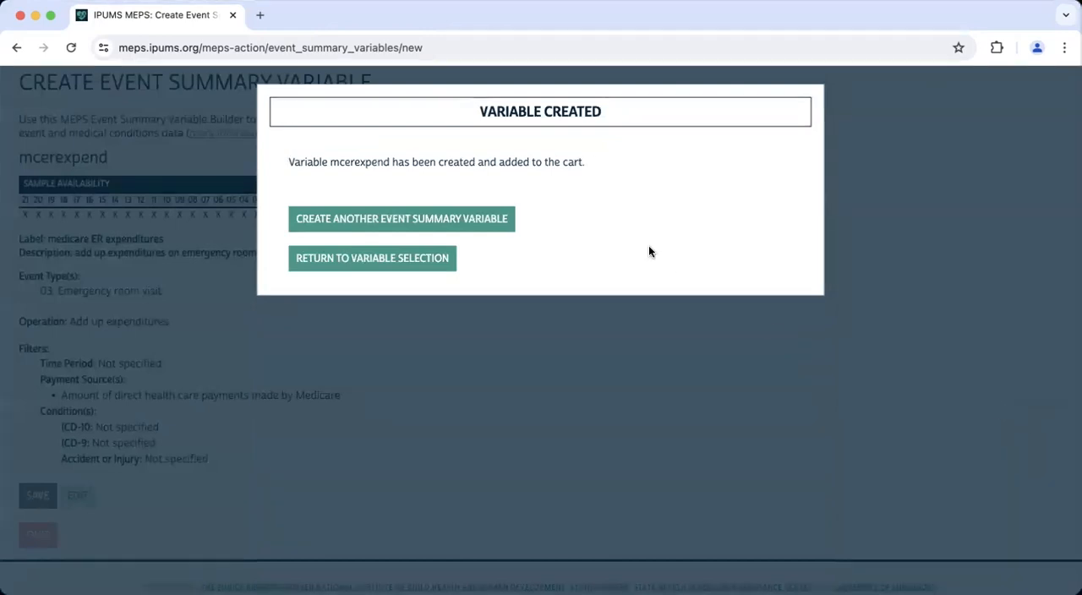
- Start another event summary variable named "respoboutp" with the label "office-based and outpatient events for respiratory disease"
left_click(489, 225)
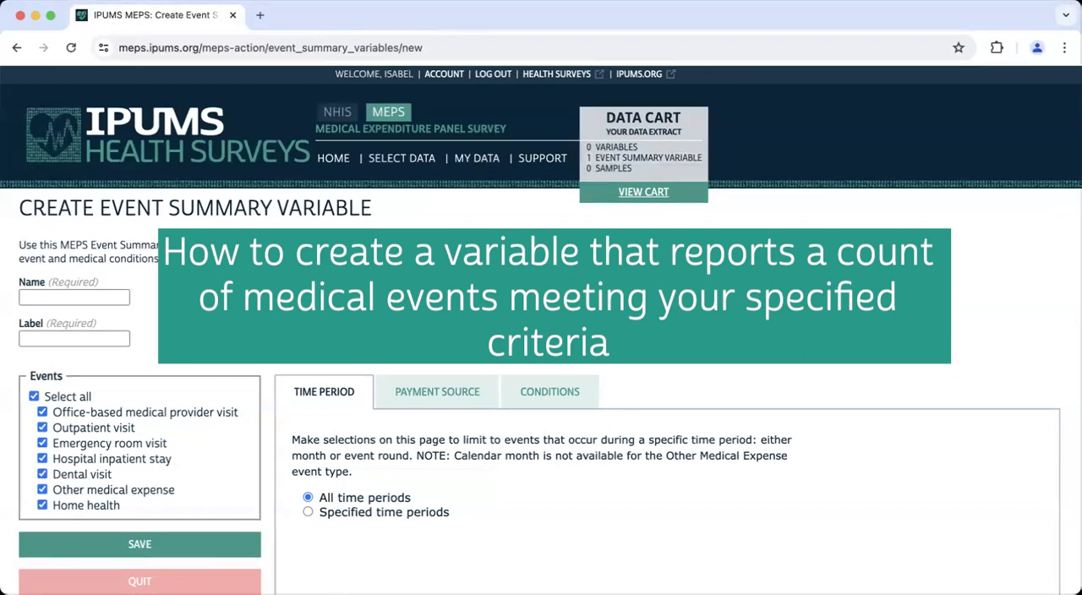
scroll(523, 338, "down", 3)
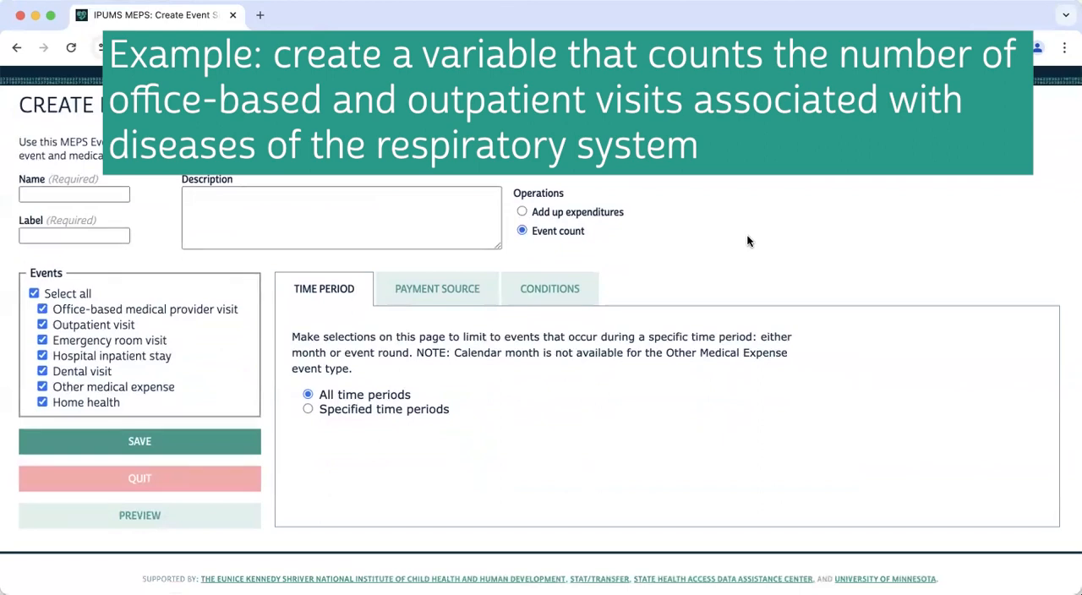
left_click(110, 195)
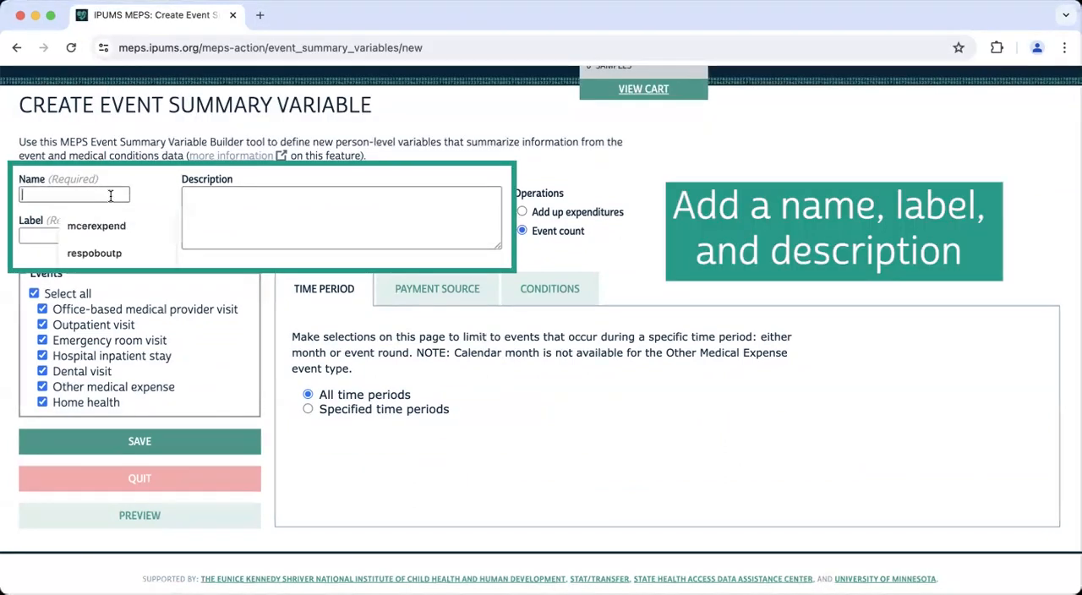
type("respoboutp")
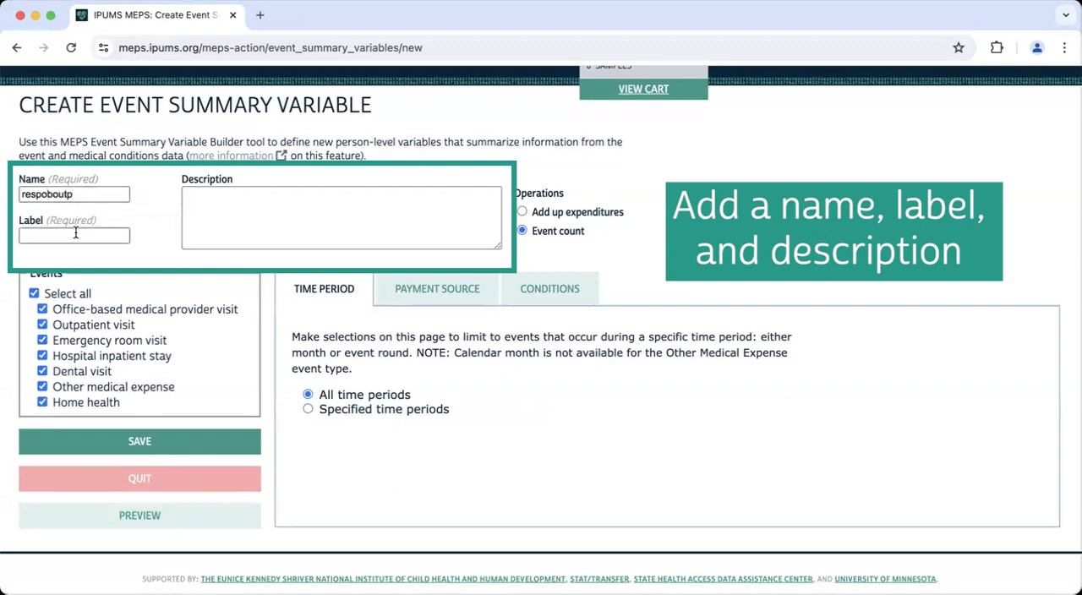
left_click(75, 235)
type("office")
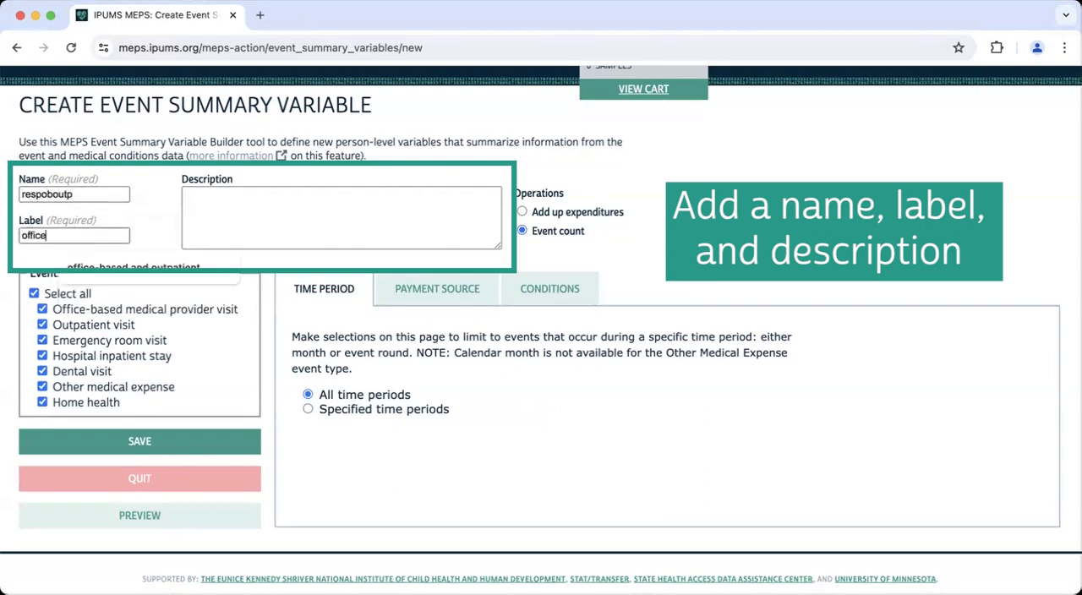
type("-based and outpatient events for respiratory disease")
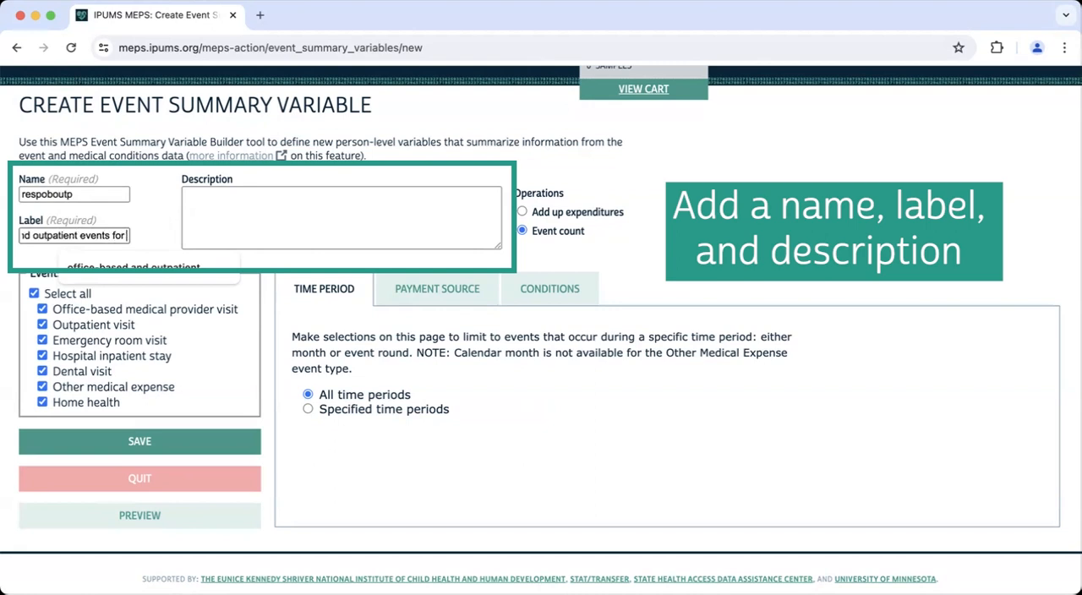
- Enter the description "count of office-based and out patient visit events associated with diseases of the respiratory system"
left_click(333, 235)
type("count of office-based and o")
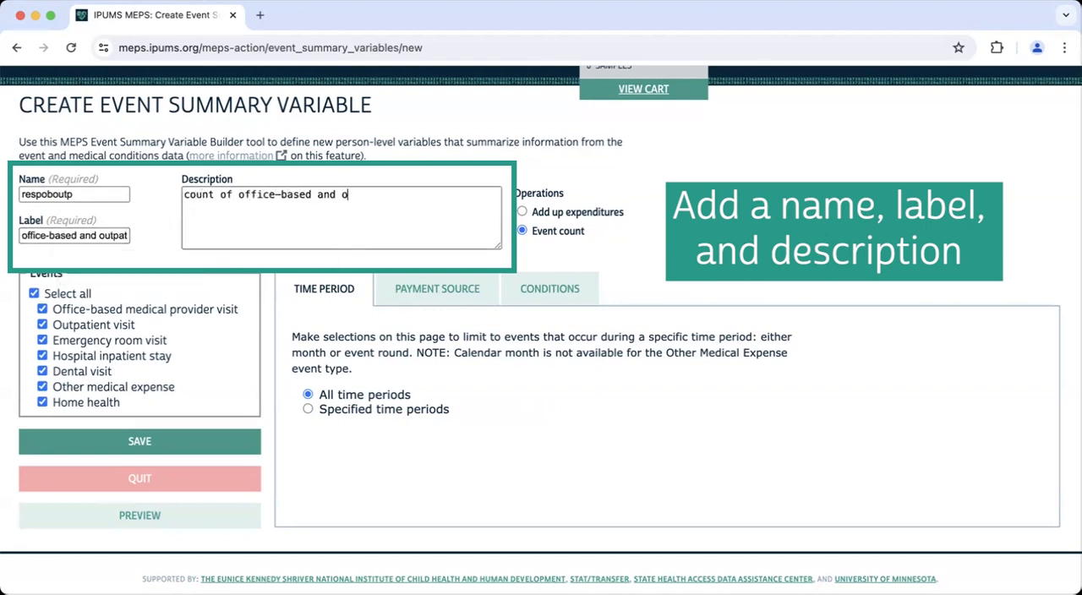
type("u tpatient visits for r")
key("BackSpace")
key("BackSpace")
key("BackSpace")
key("BackSpace")
key("BackSpace")
type("events associated with disease of the respiratory system")
key("Right")
type("s")
left_click(368, 196)
key("BackSpace")
key("BackSpace")
type("t")
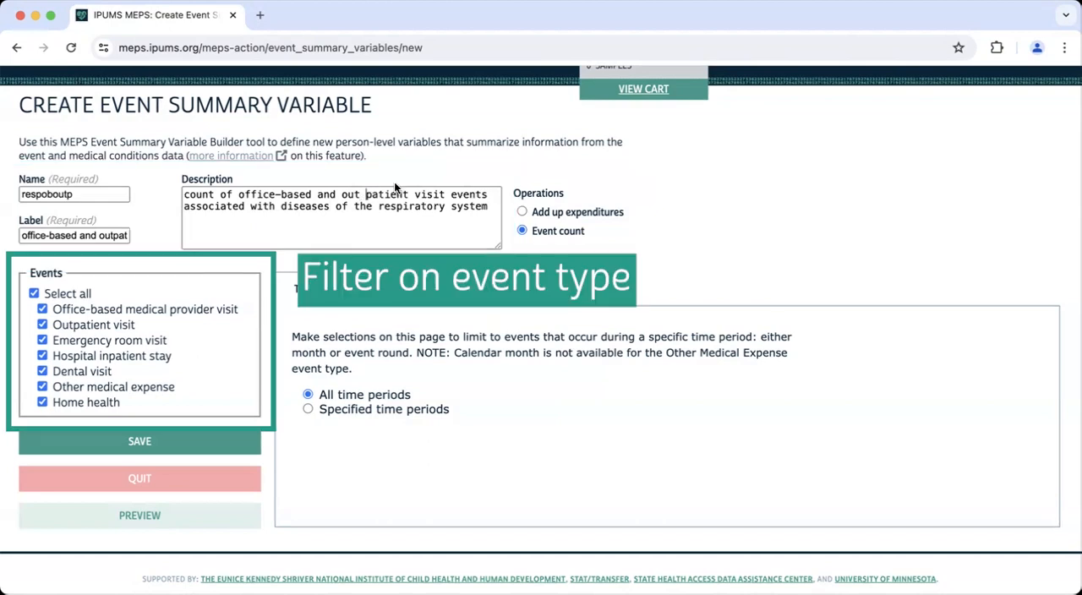
- Limit the event types to office-based medical provider visits and outpatient visits only
left_click(34, 293)
left_click(43, 325)
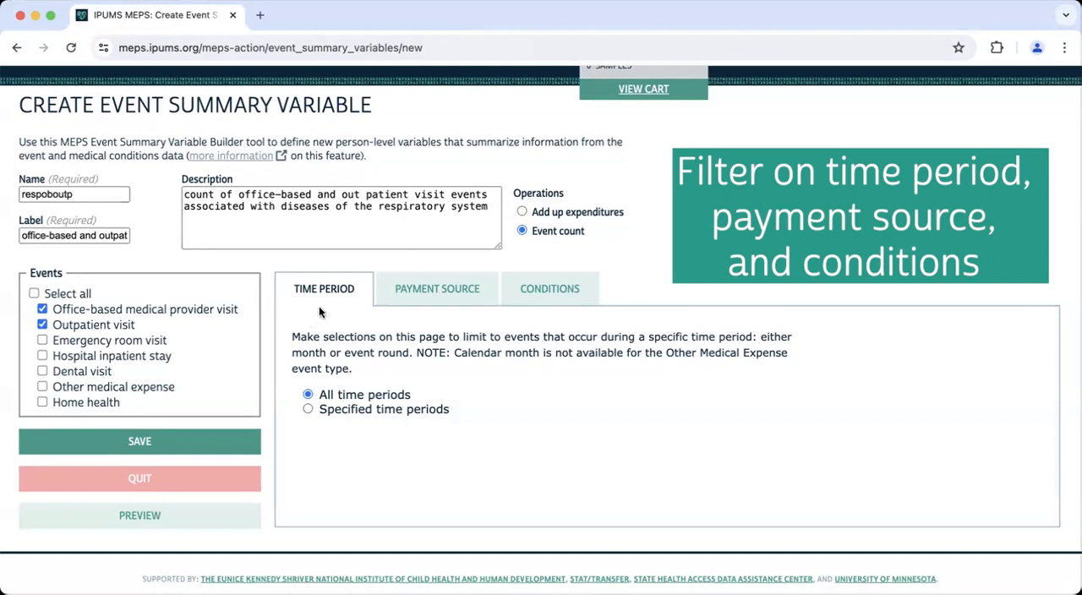
- Leave the payment source unspecified and filter the conditions to ICD-10 codes J00 - J99: Diseases of the respiratory system
left_click(429, 290)
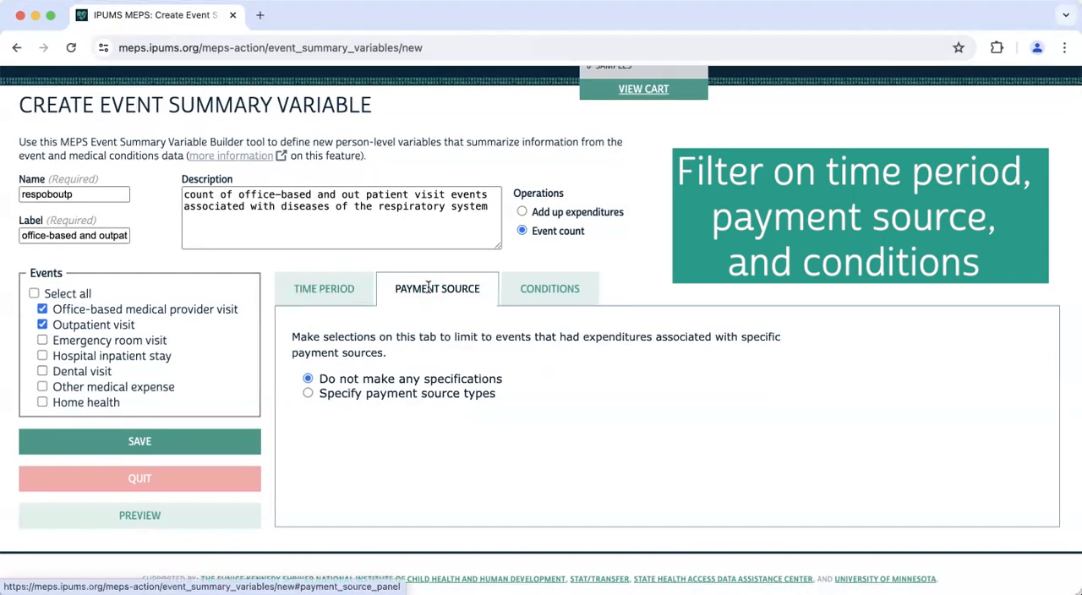
left_click(542, 289)
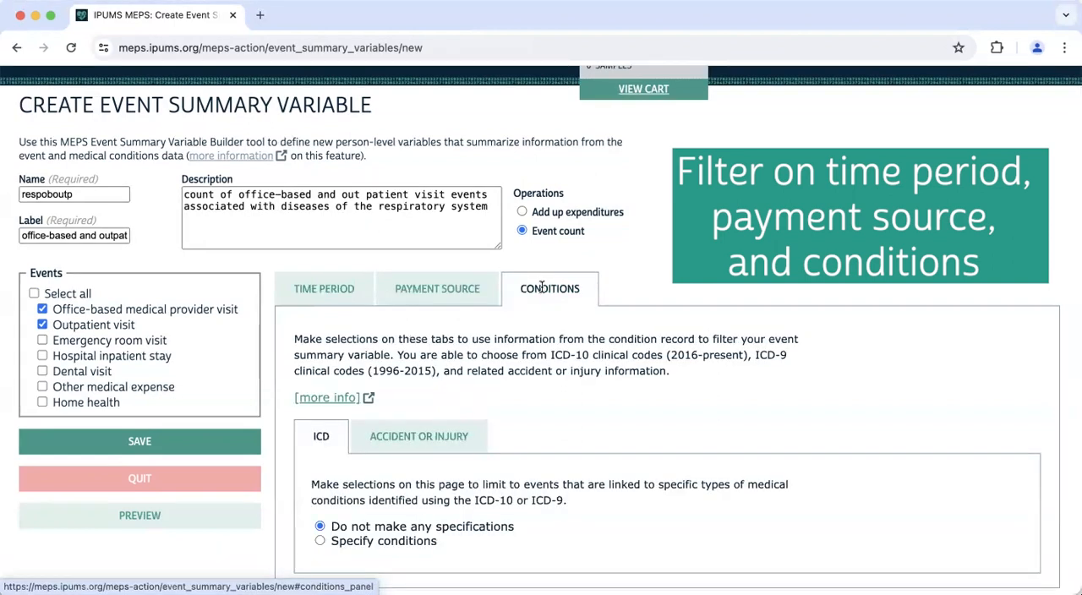
scroll(423, 381, "down", 2)
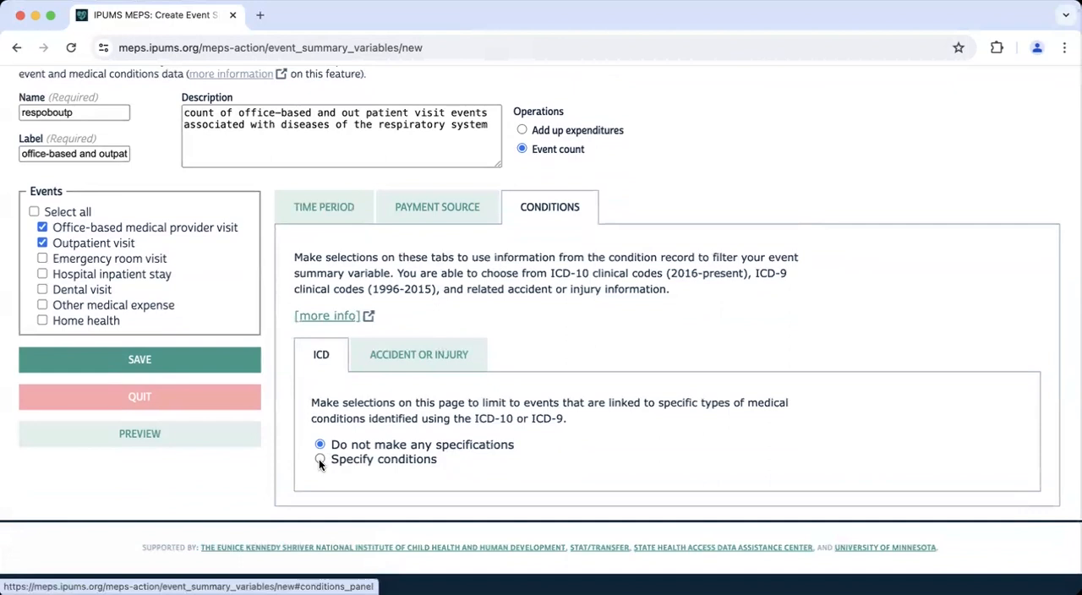
left_click(319, 460)
scroll(319, 459, "down", 4)
scroll(318, 463, "down", 3)
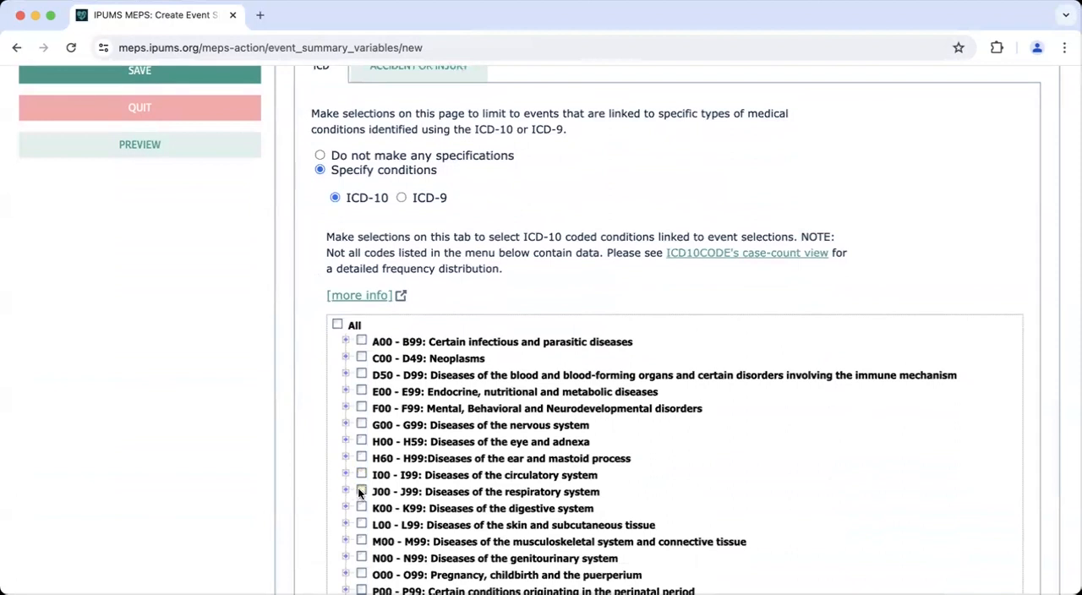
left_click(361, 491)
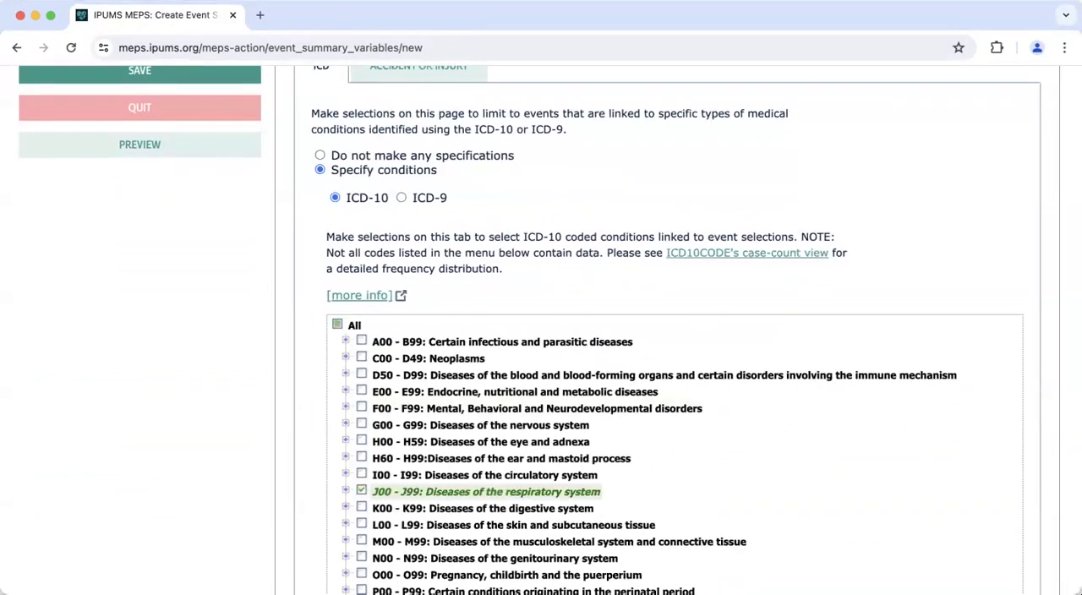
- Save the respoboutp event summary variable and confirm its summary to create it
scroll(734, 503, "up", 5)
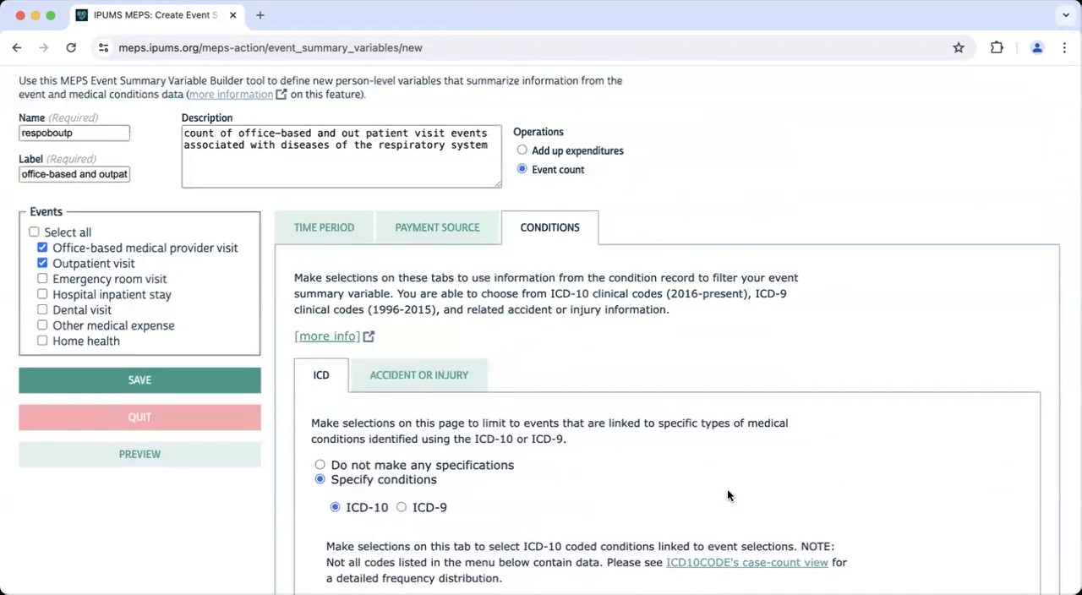
scroll(728, 489, "up", 1)
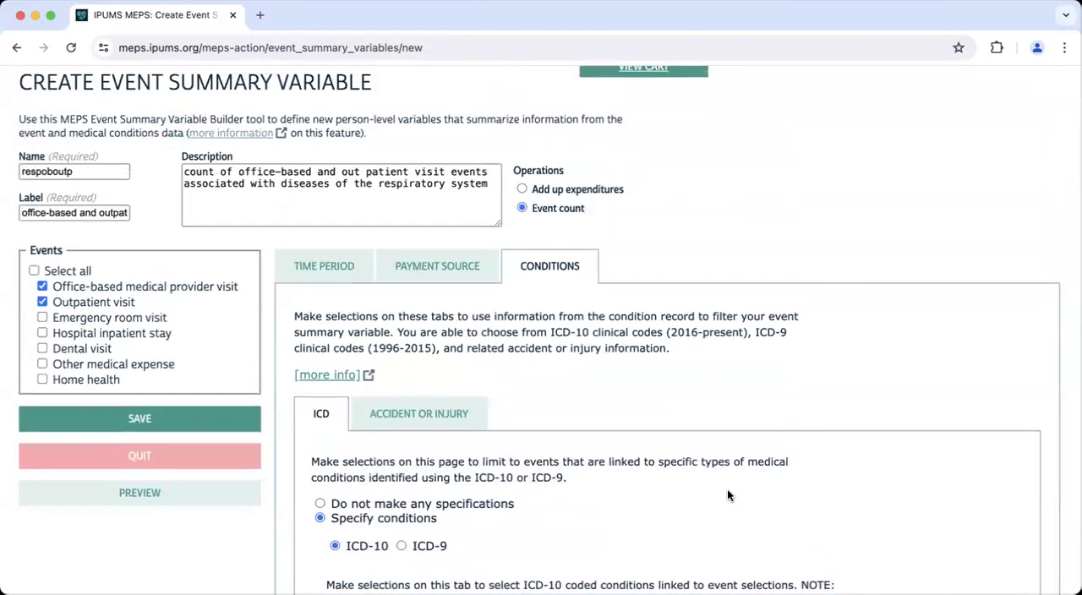
left_click(232, 421)
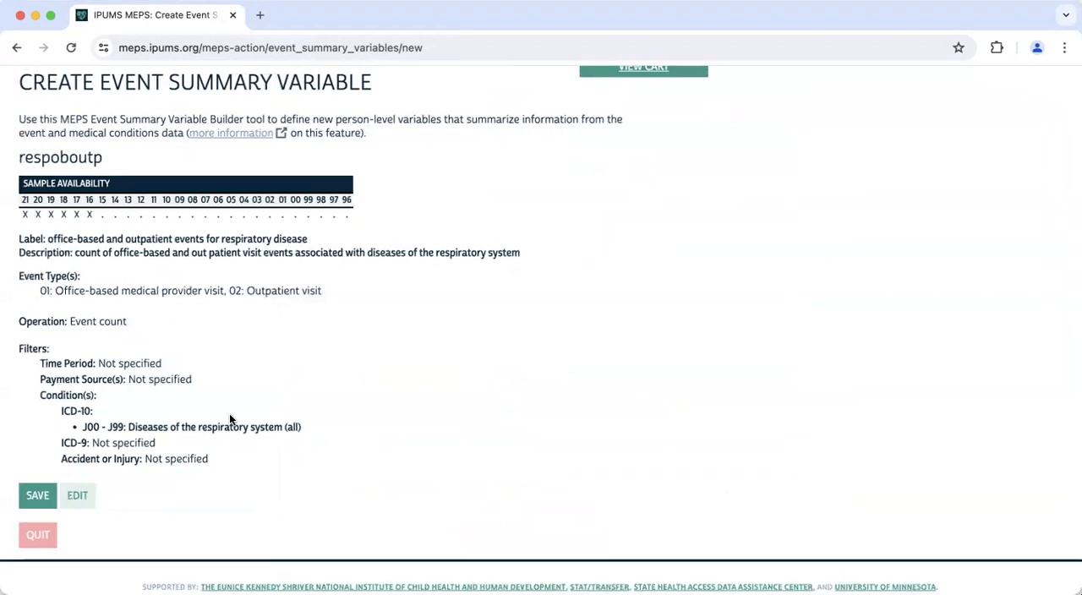
scroll(230, 418, "up", 1)
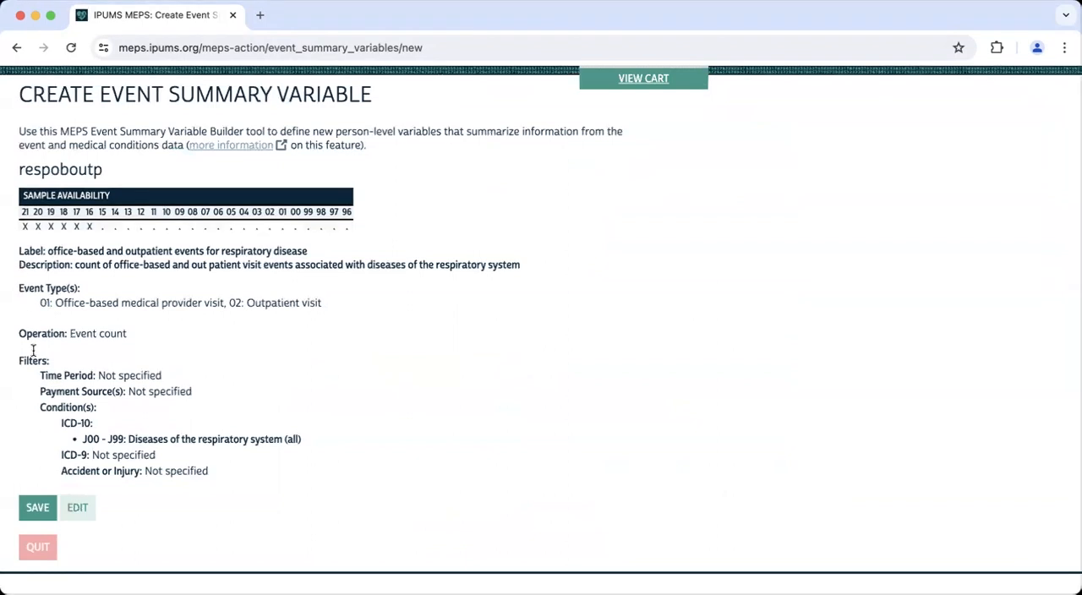
left_click(37, 507)
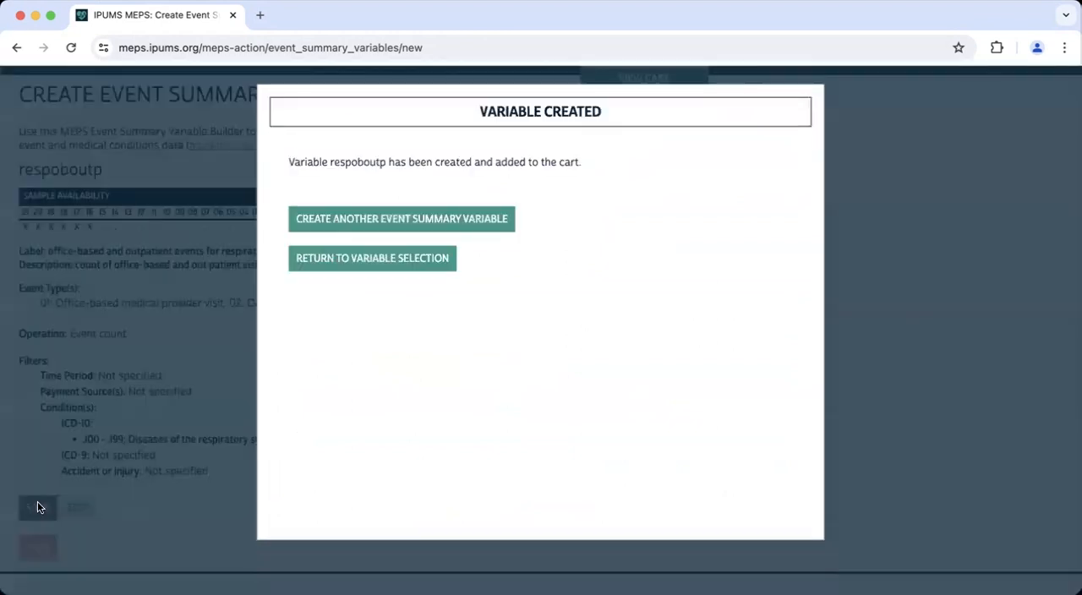
- Return to variable selection and open the list of saved event summary variables
left_click(322, 265)
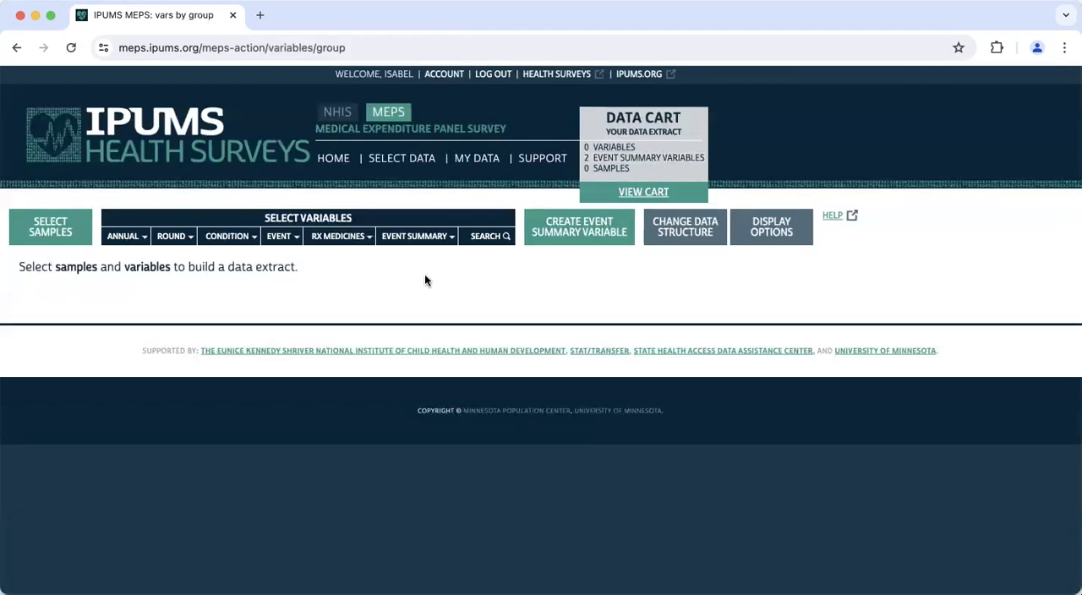
mouse_move(412, 238)
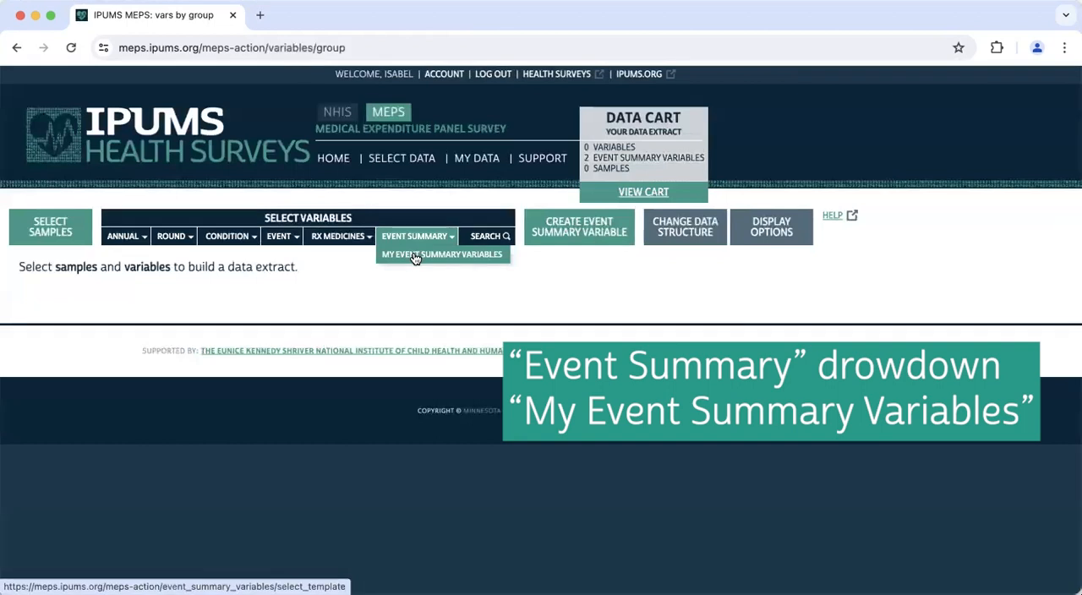
left_click(415, 256)
scroll(413, 253, "down", 1)
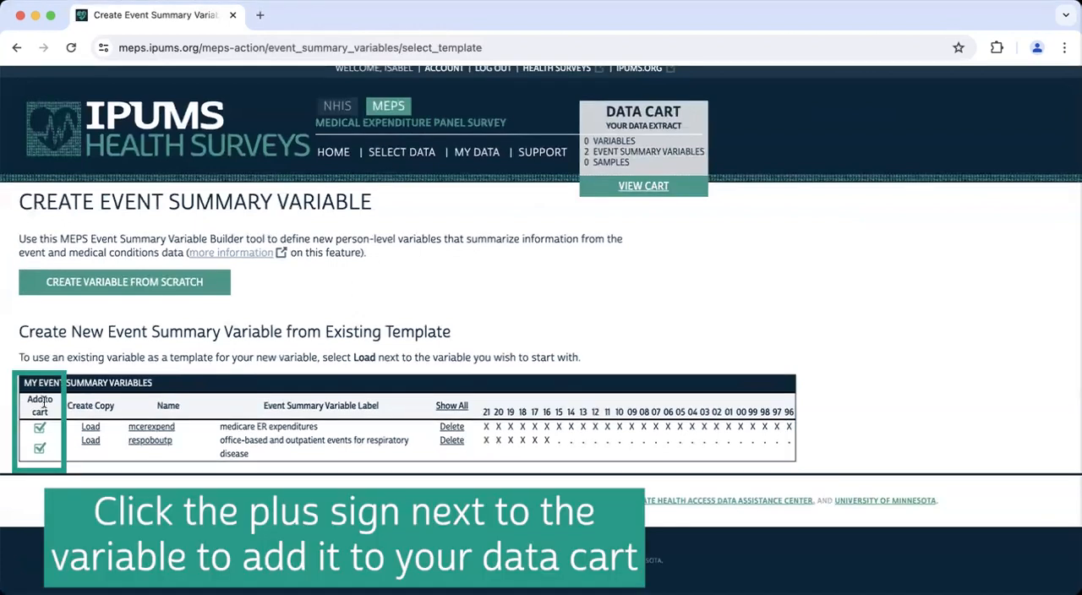
- Remove mcerexpend and respoboutp from the data cart and add both back
left_click(39, 428)
left_click(40, 449)
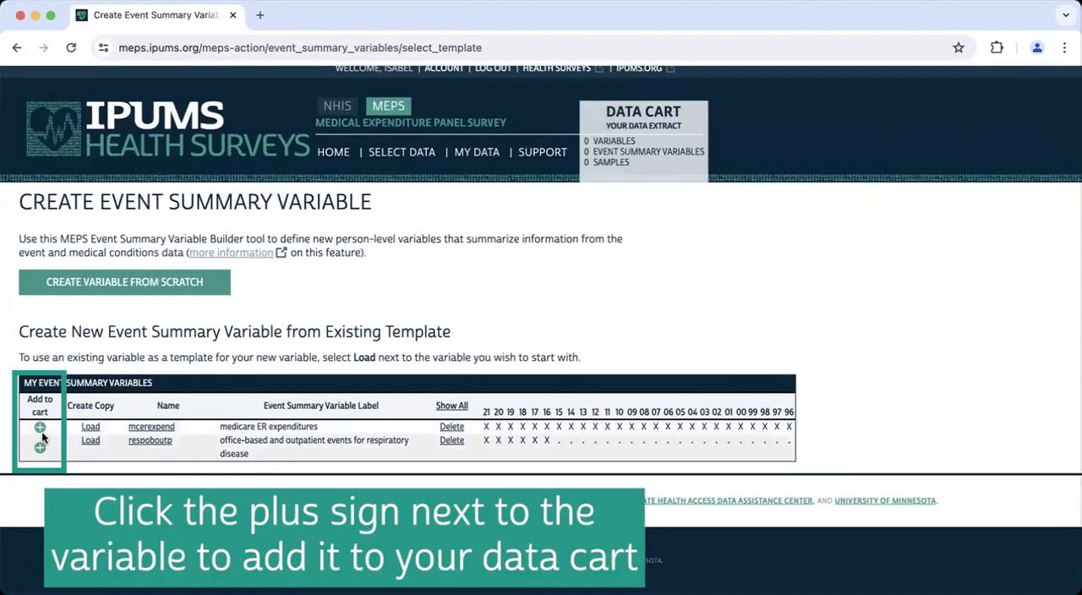
left_click(40, 429)
left_click(40, 450)
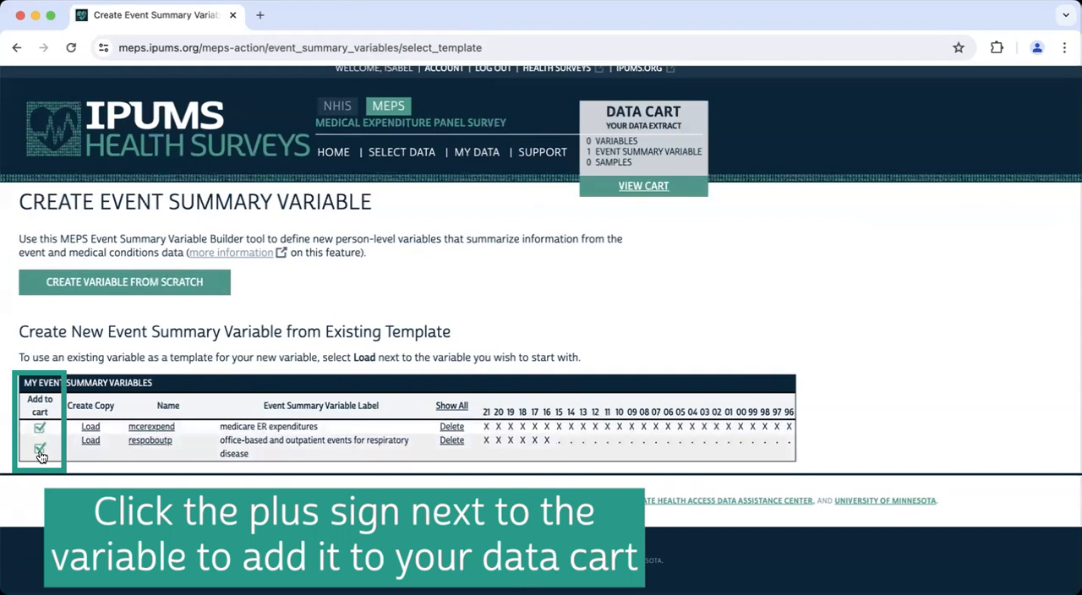